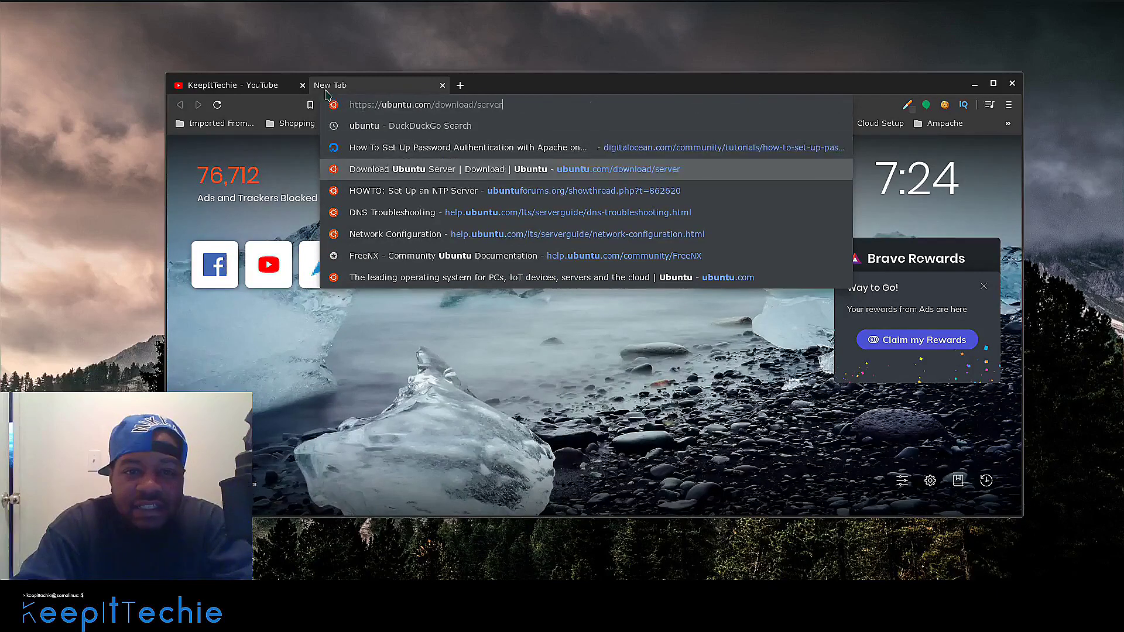
- Find the Ubuntu Server 20.04 LTS download on ubuntu.com, start it and cancel saving the ISO file
key(Return)
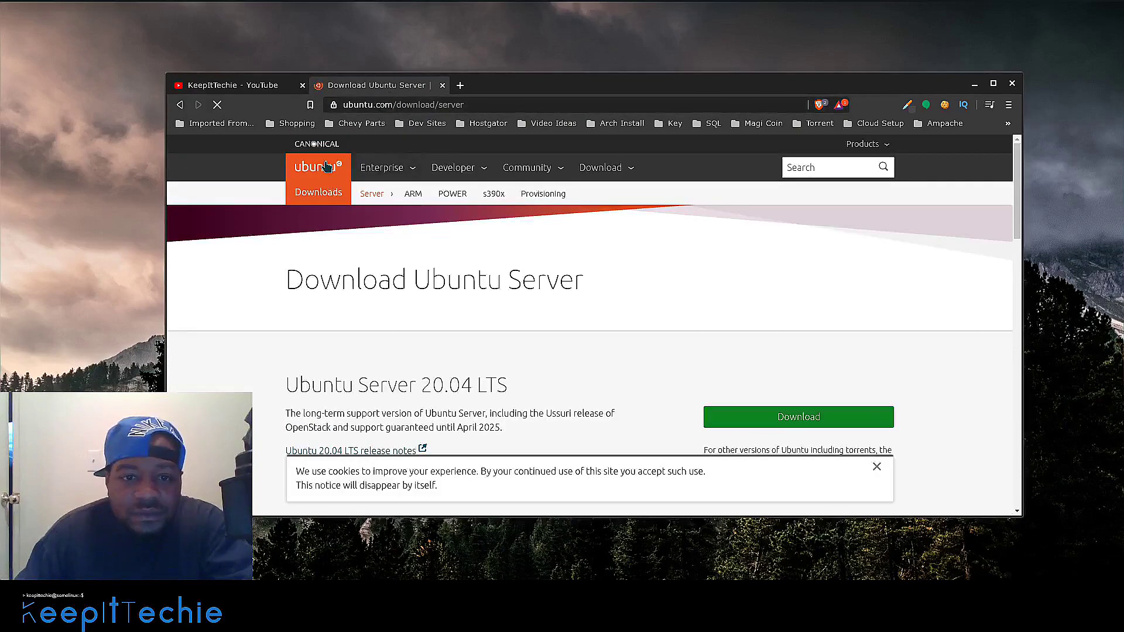
click(318, 194)
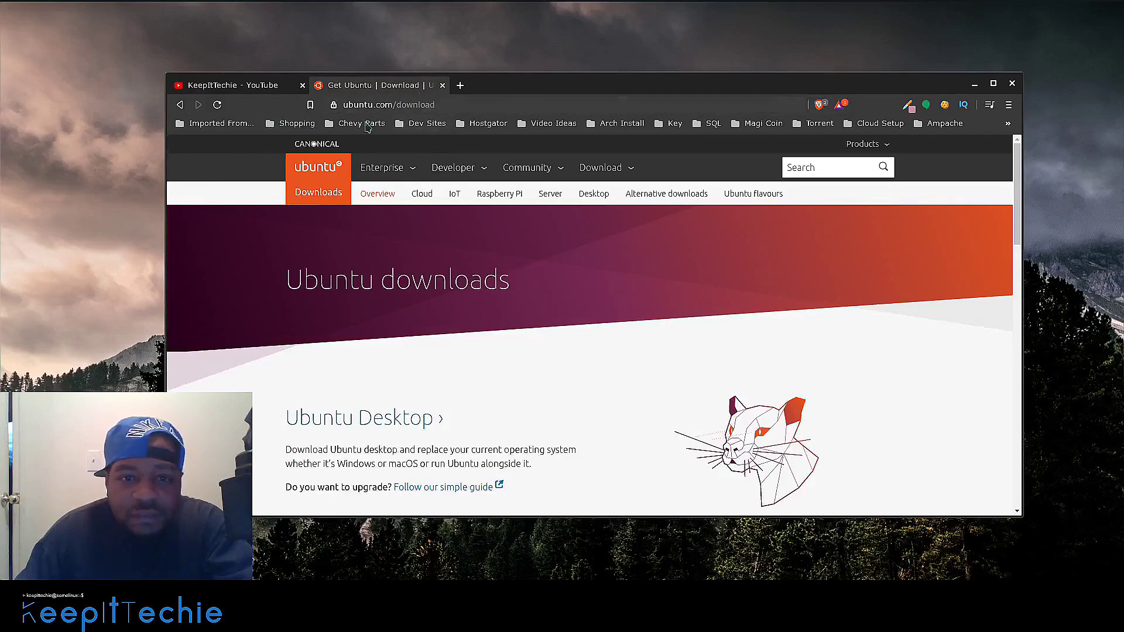
click(321, 168)
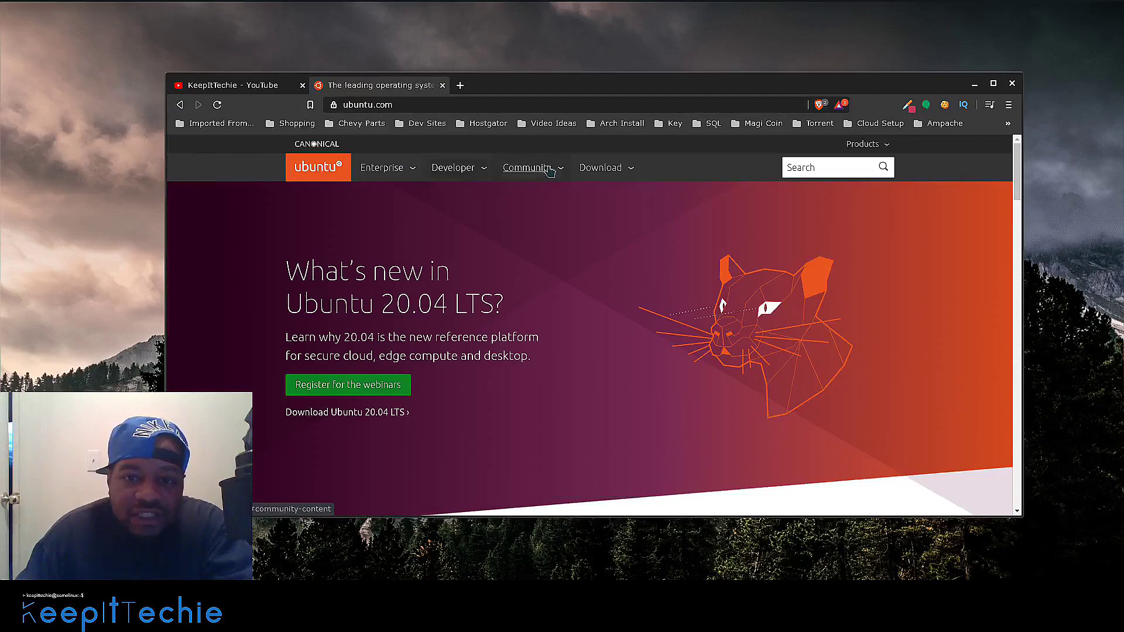
click(619, 171)
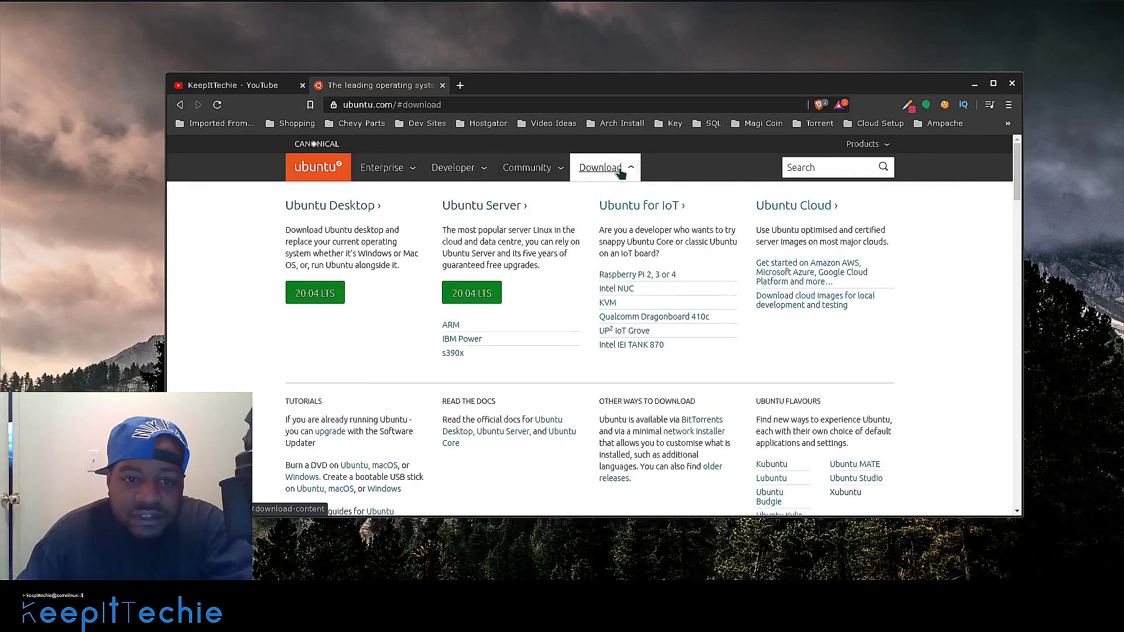
click(470, 297)
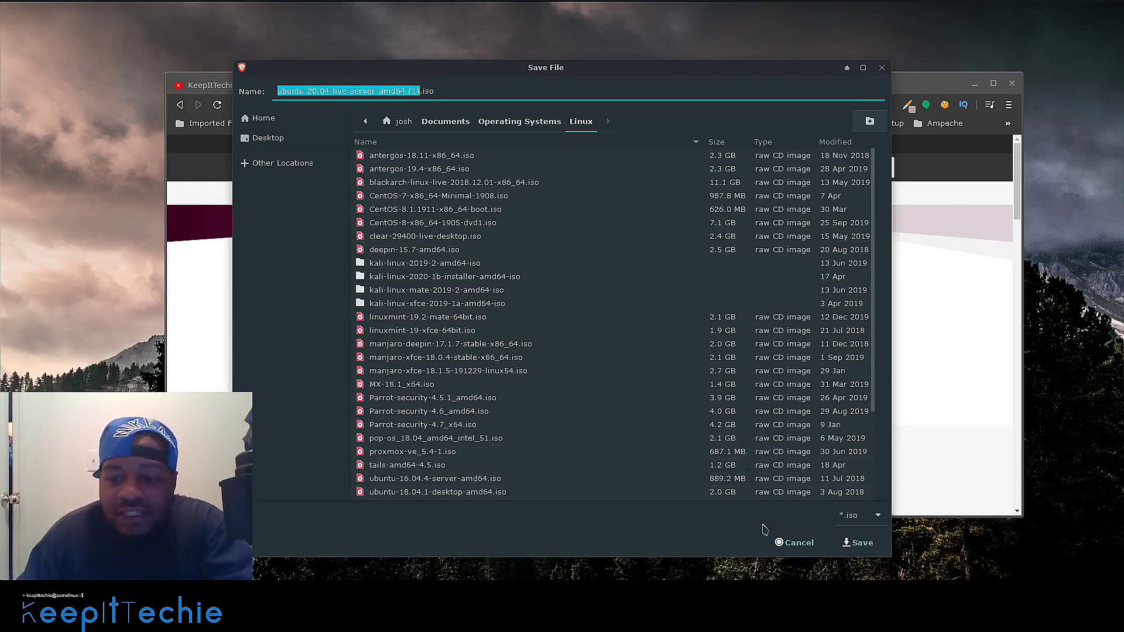
click(798, 544)
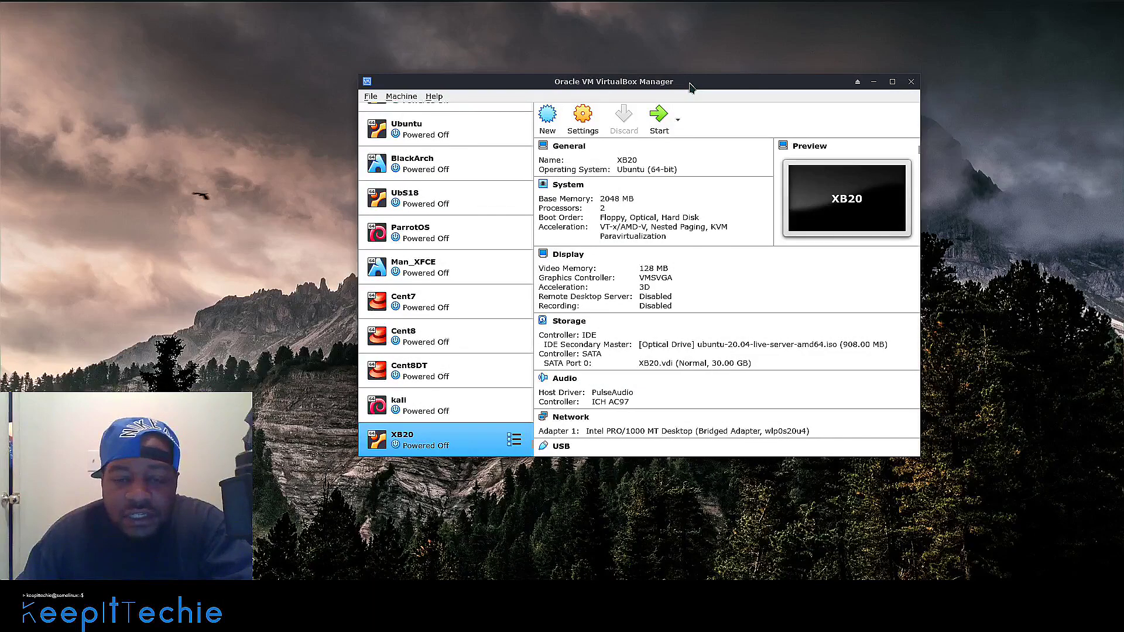
- In VirtualBox, start creating a Linux Ubuntu (64-bit) virtual machine named ubs20 with 2048 MB of memory
click(549, 117)
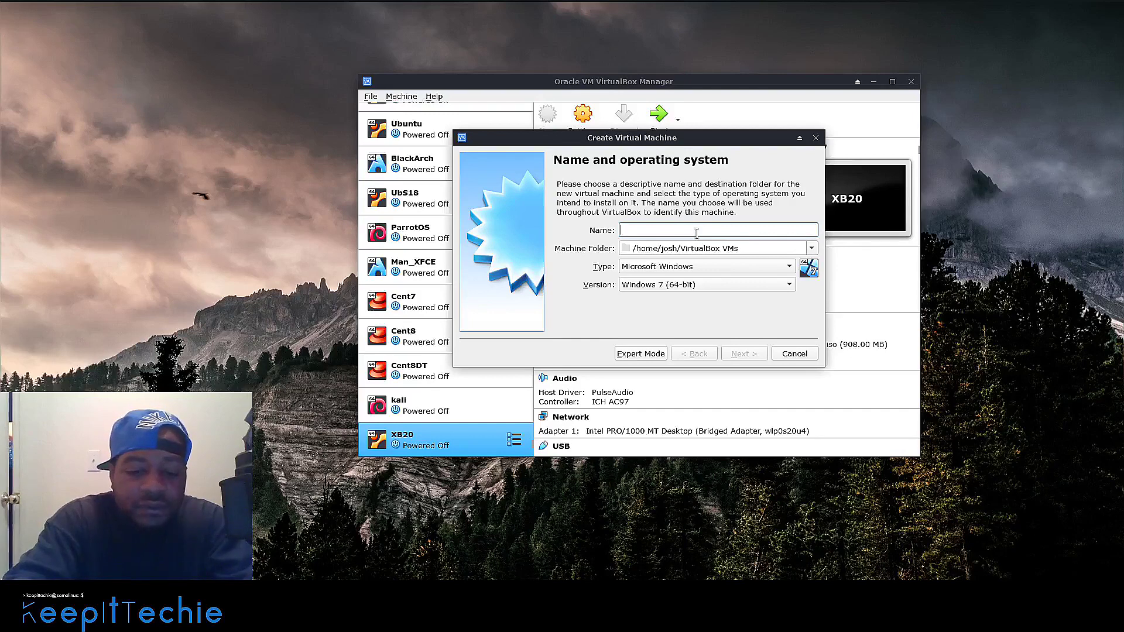
text(ub)
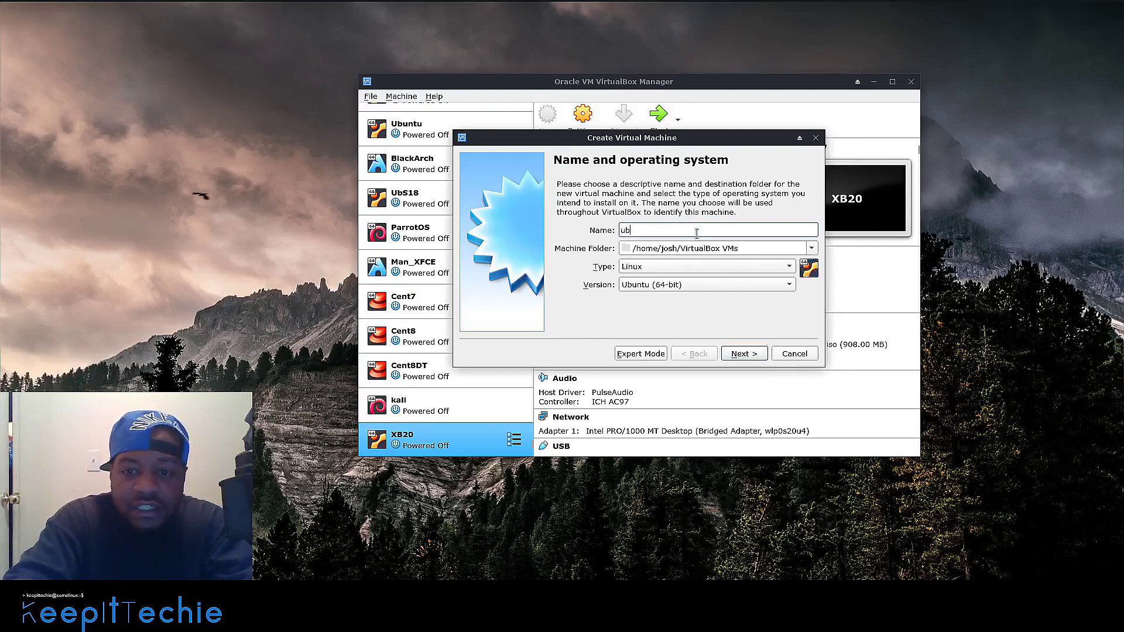
text(s)
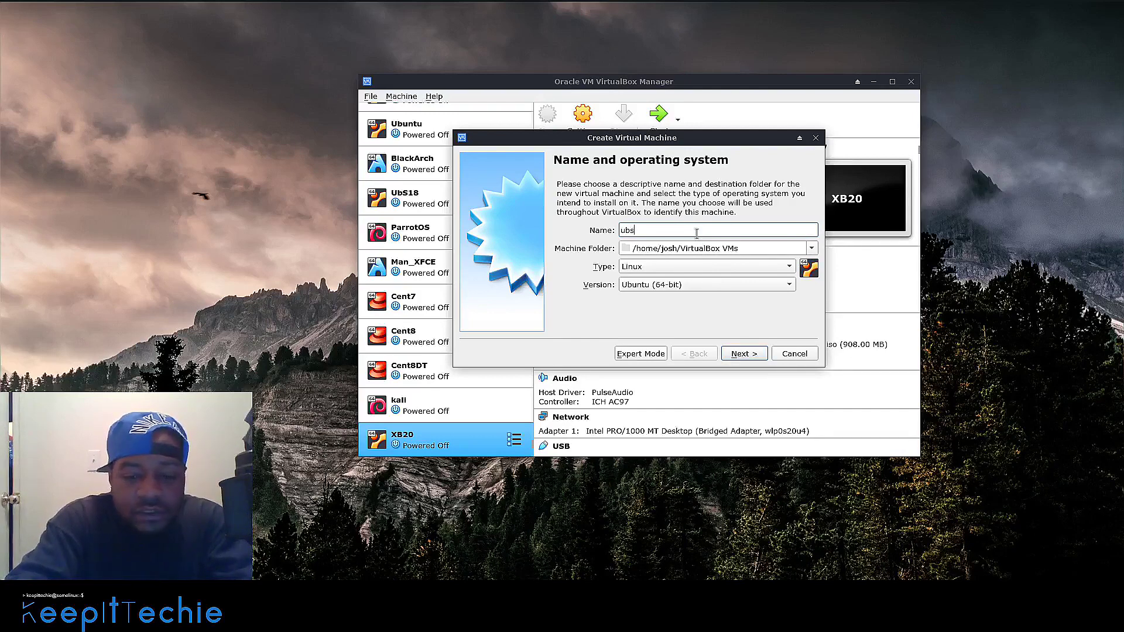
text(20)
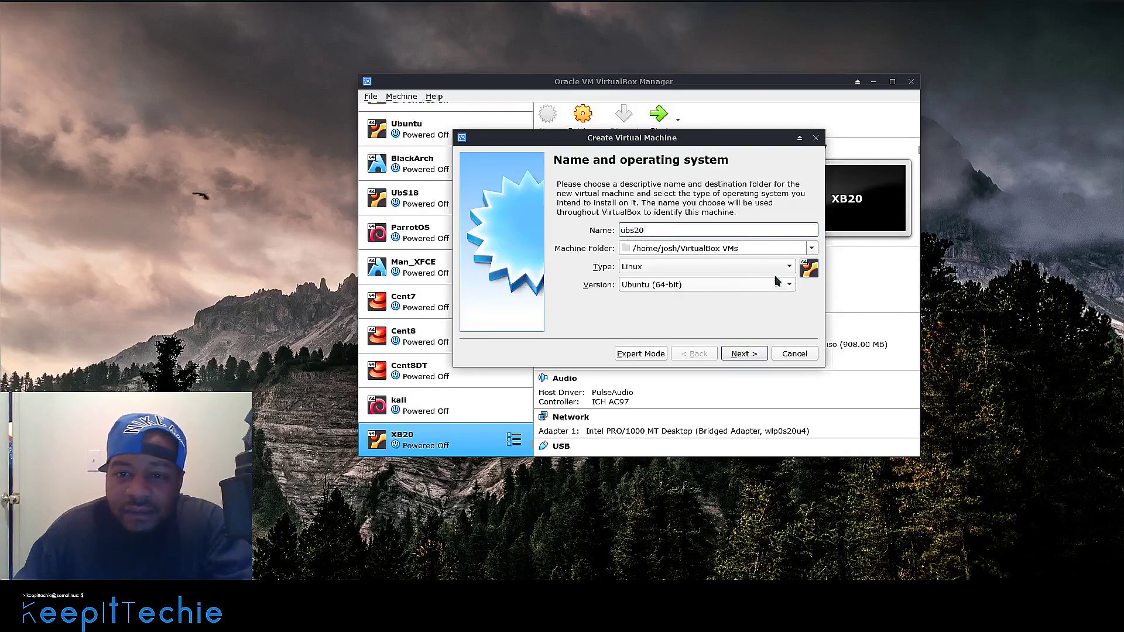
click(731, 356)
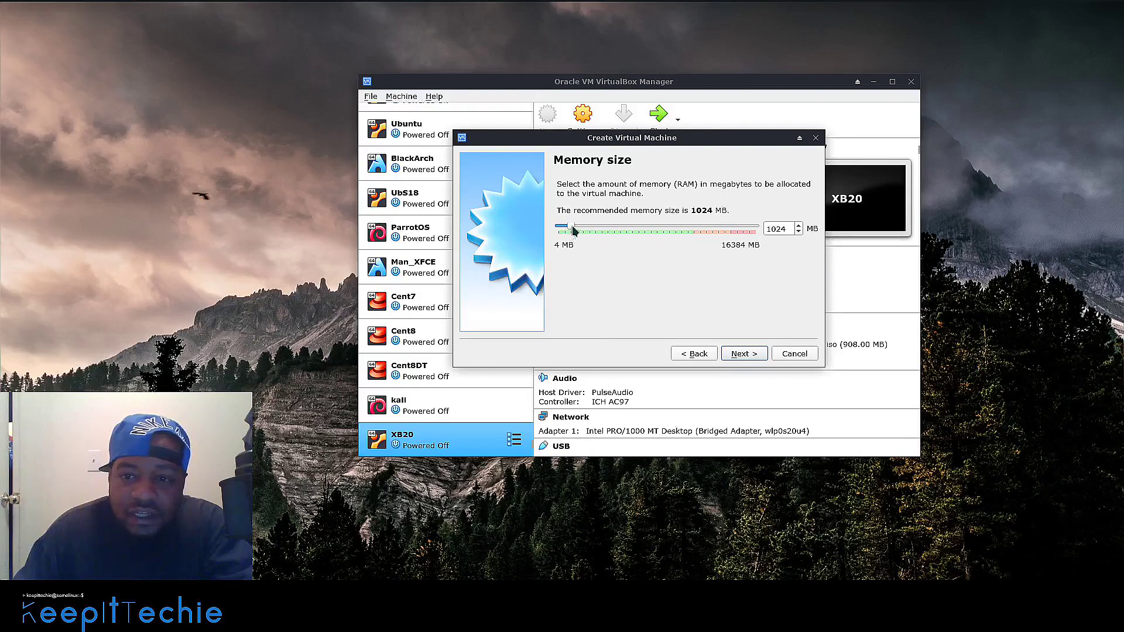
drag(572, 229, 585, 229)
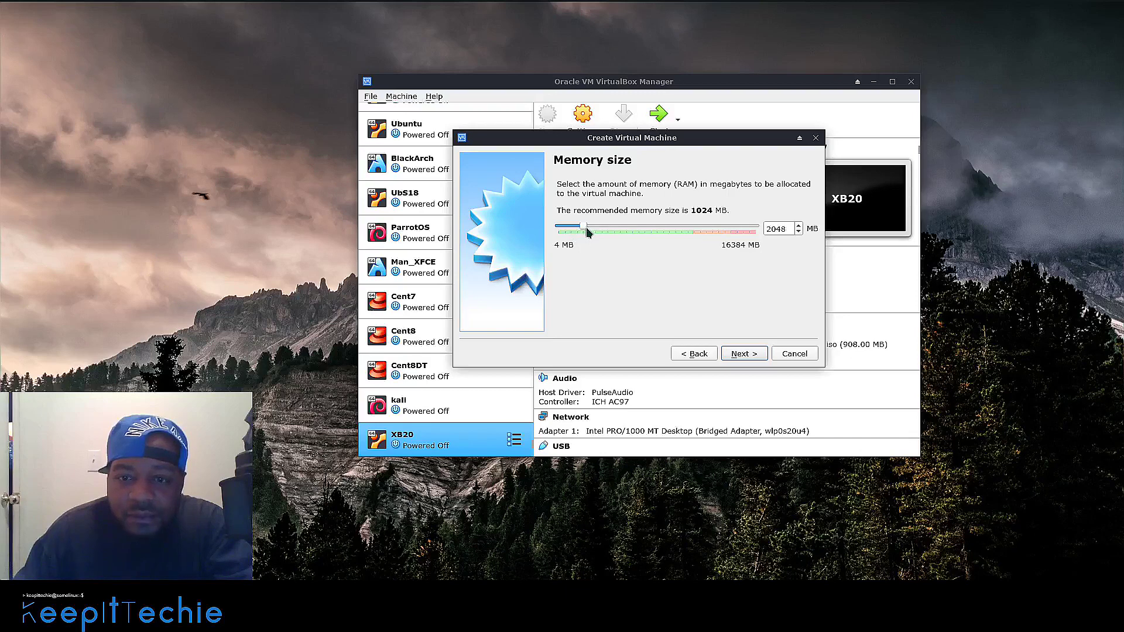
click(743, 354)
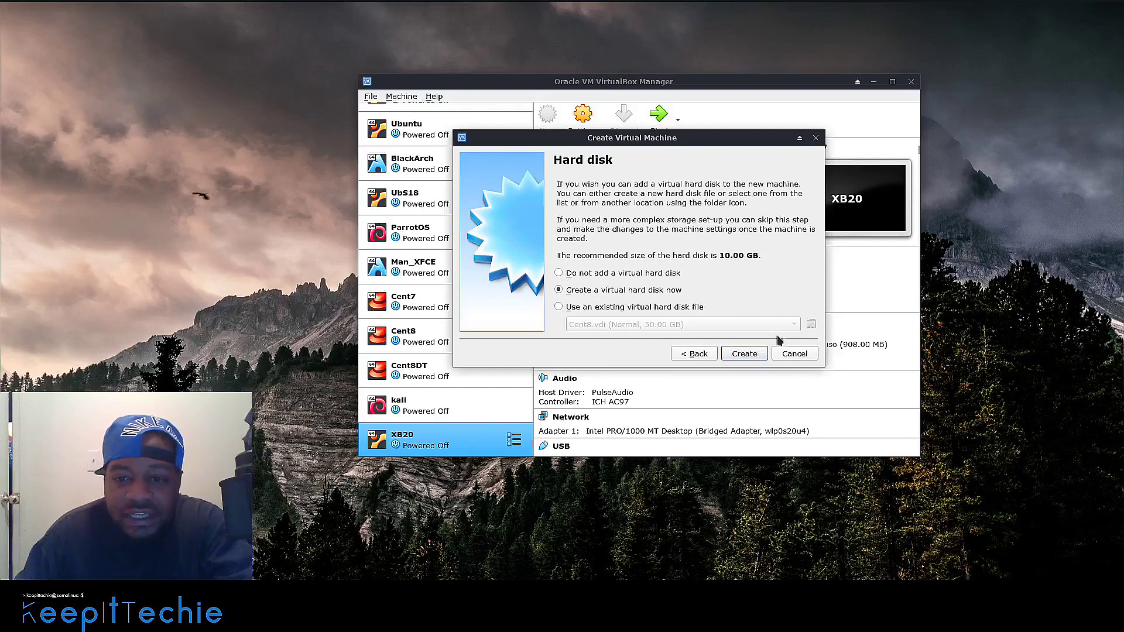
- Create a dynamically allocated VDI virtual hard disk of 20.00 GB and finish creating the virtual machine
click(743, 354)
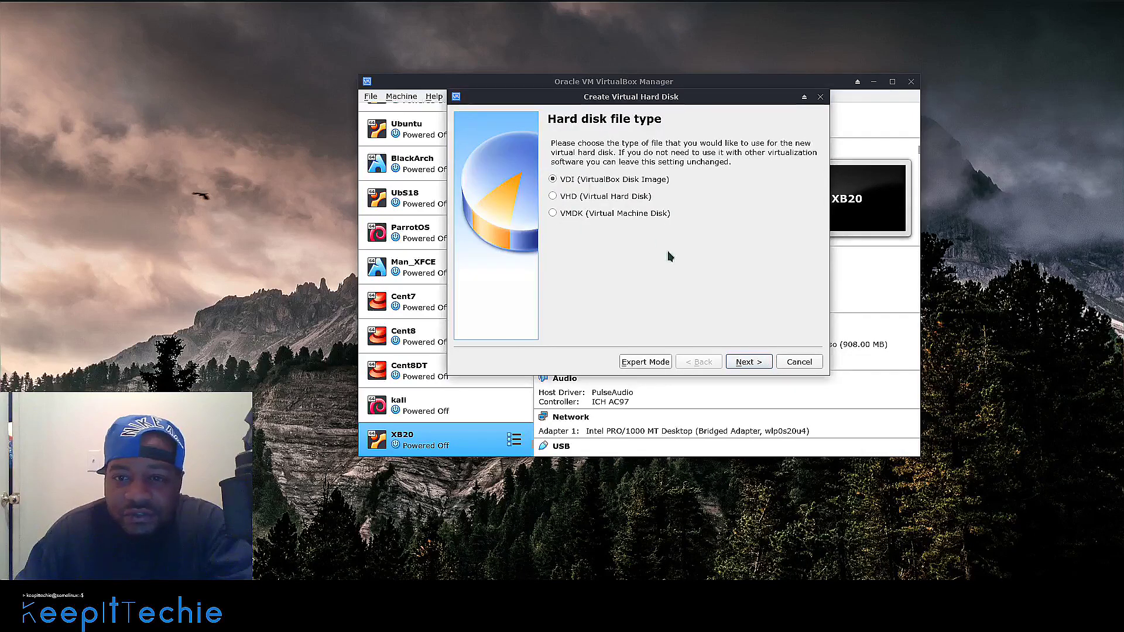
click(750, 366)
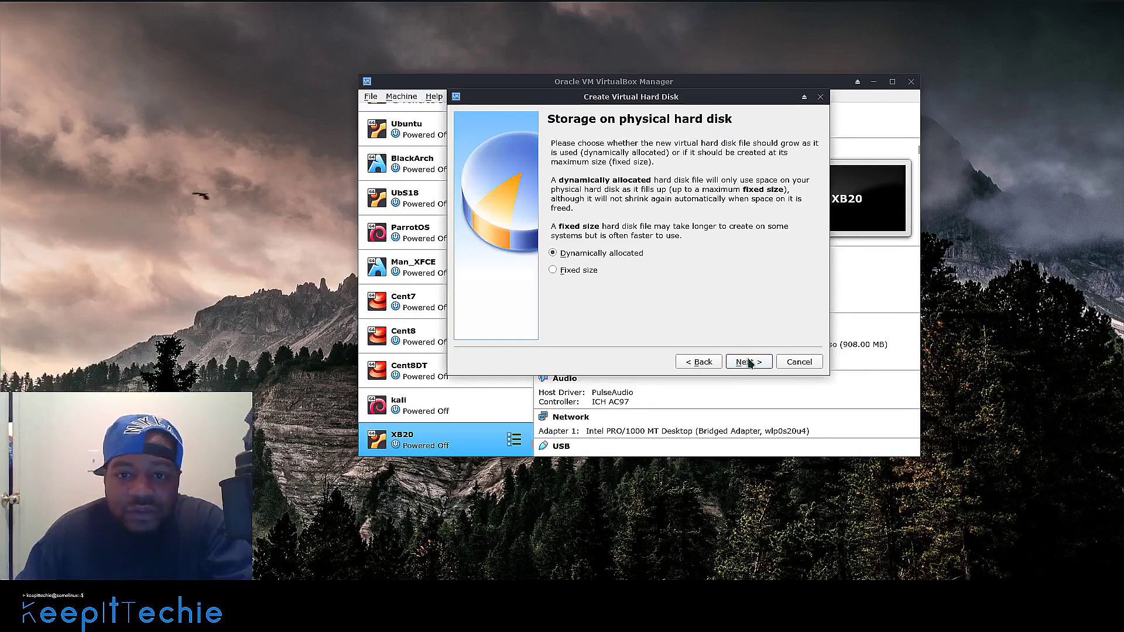
click(751, 363)
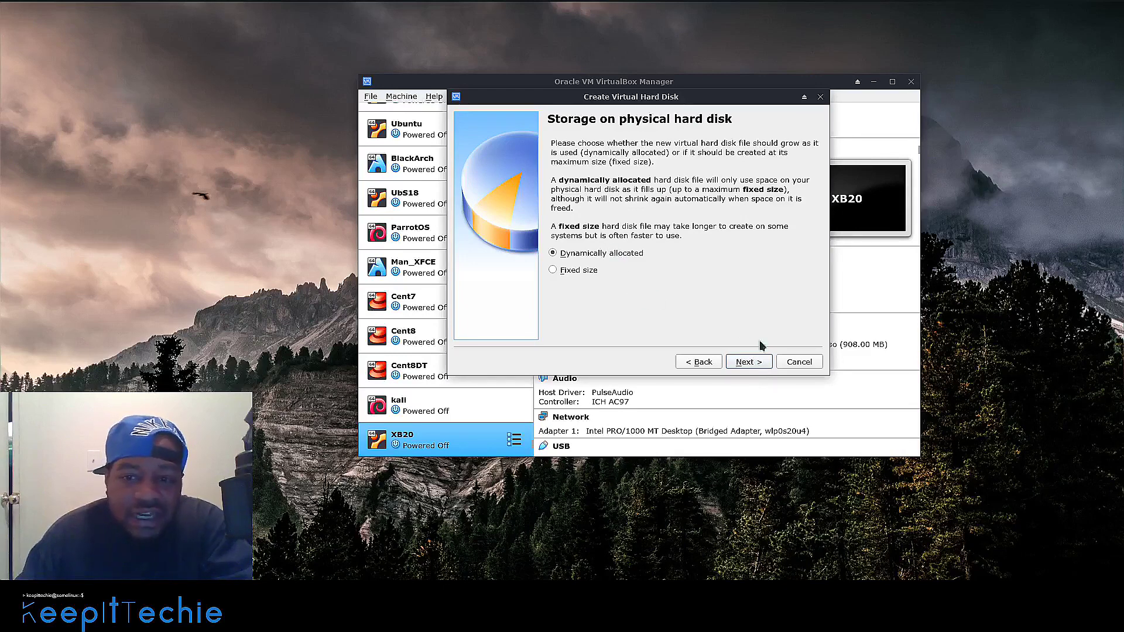
click(749, 363)
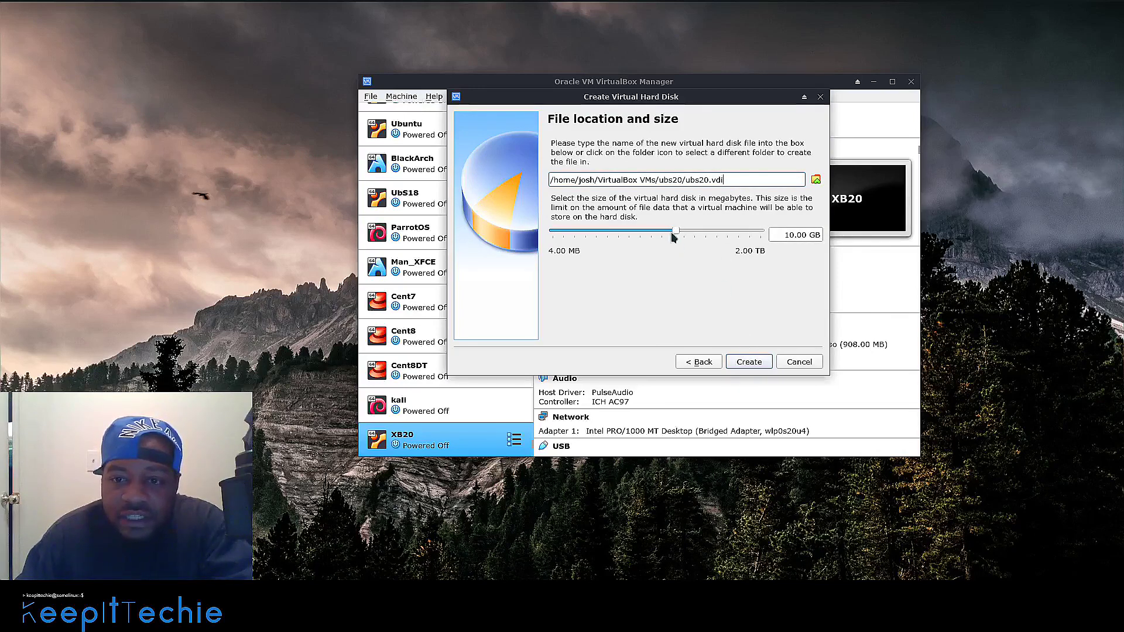
click(694, 232)
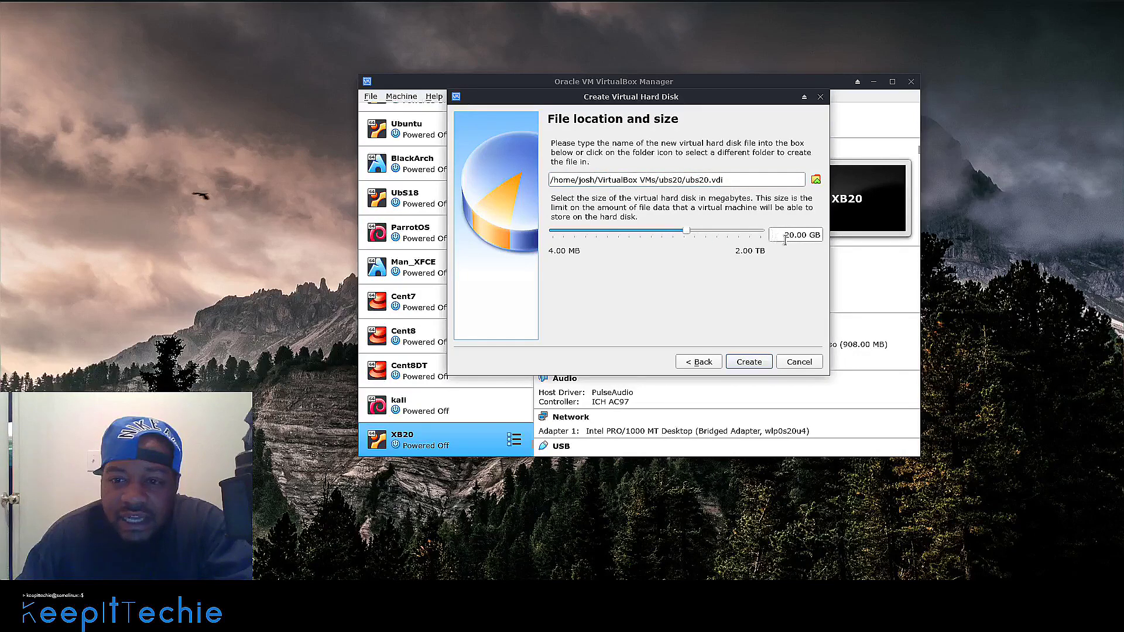
click(750, 363)
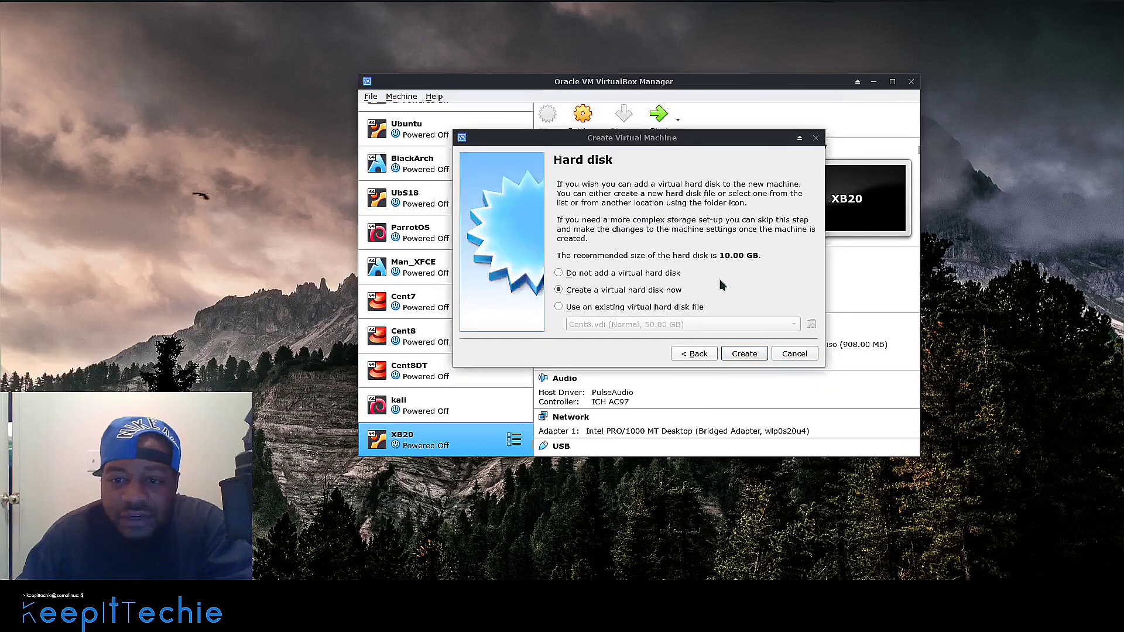
- Open the settings of the ubs20 machine and examine its general, motherboard, processor and acceleration options
right_click(442, 449)
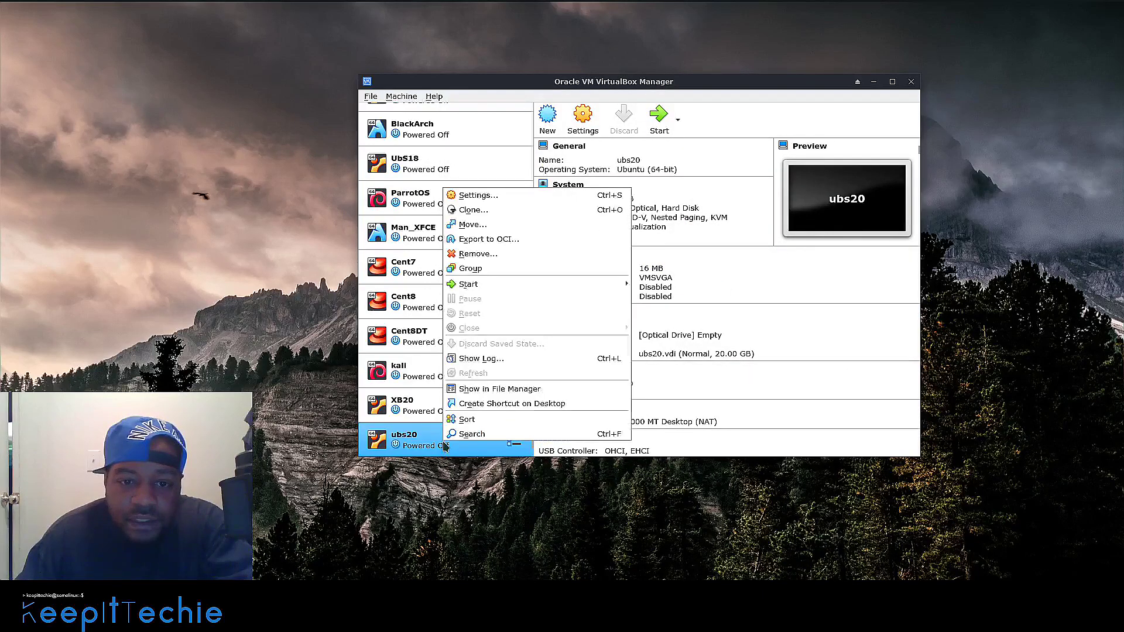
click(497, 199)
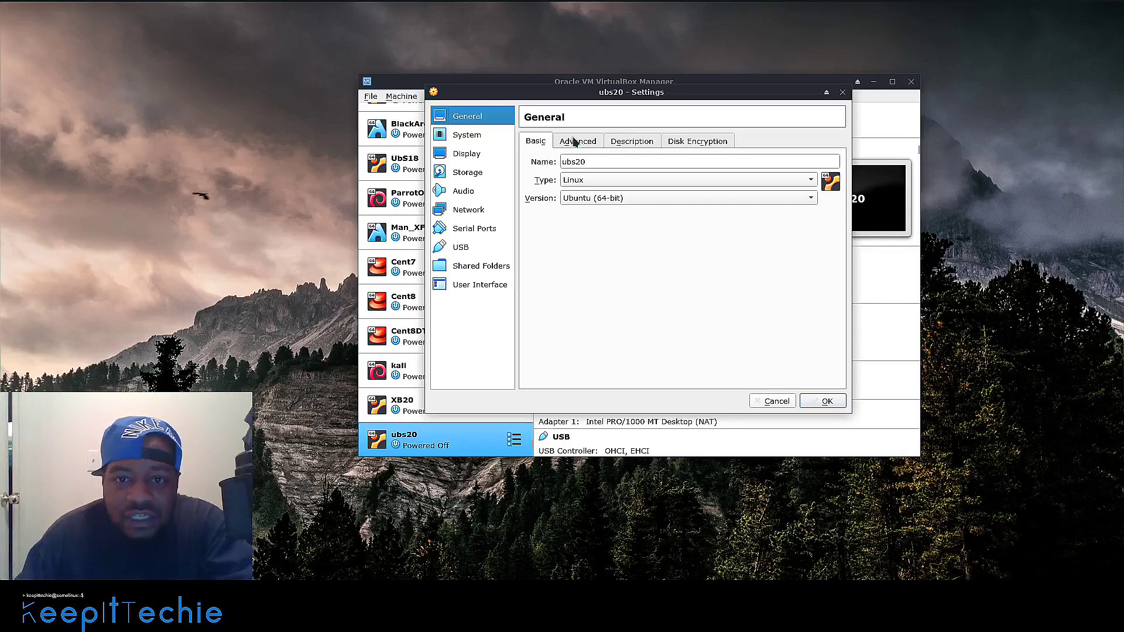
click(577, 142)
click(647, 143)
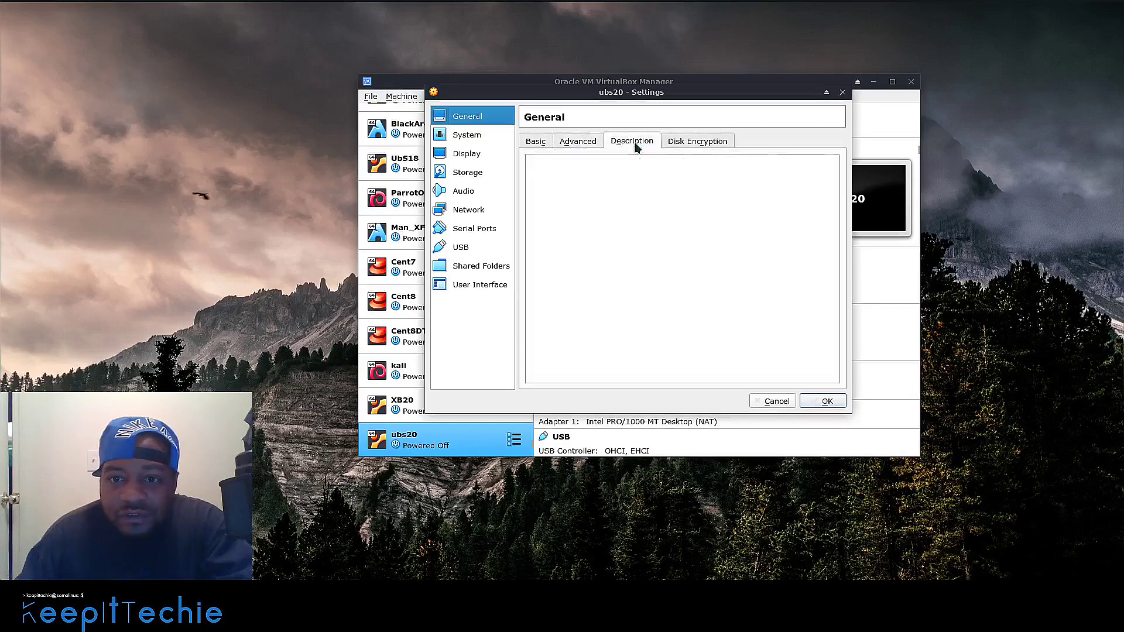
click(690, 142)
click(537, 141)
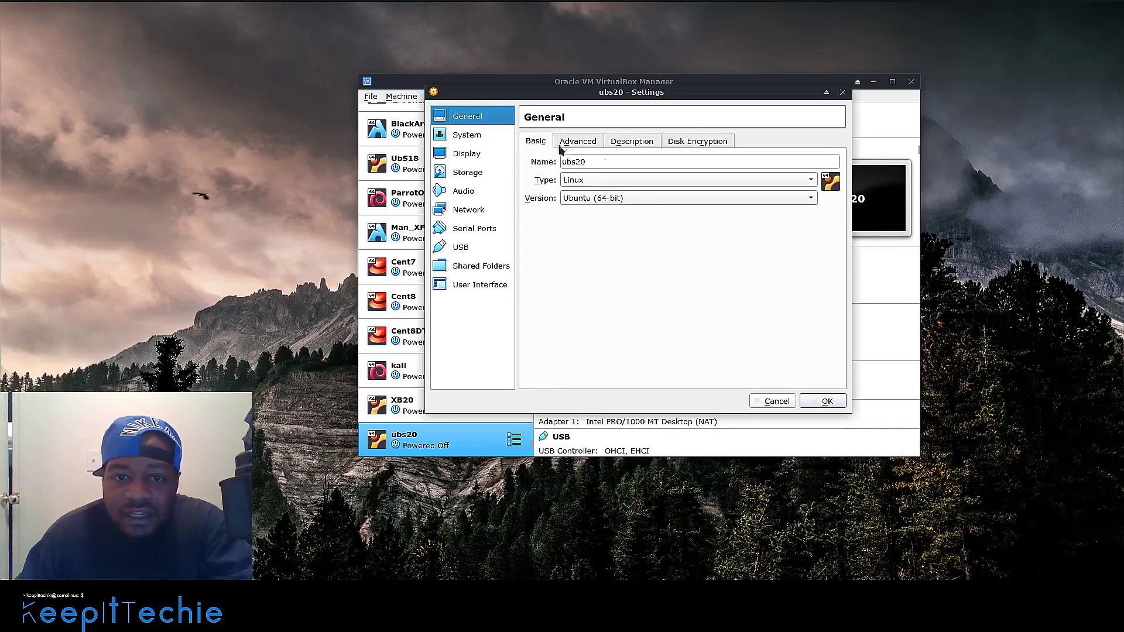
click(467, 135)
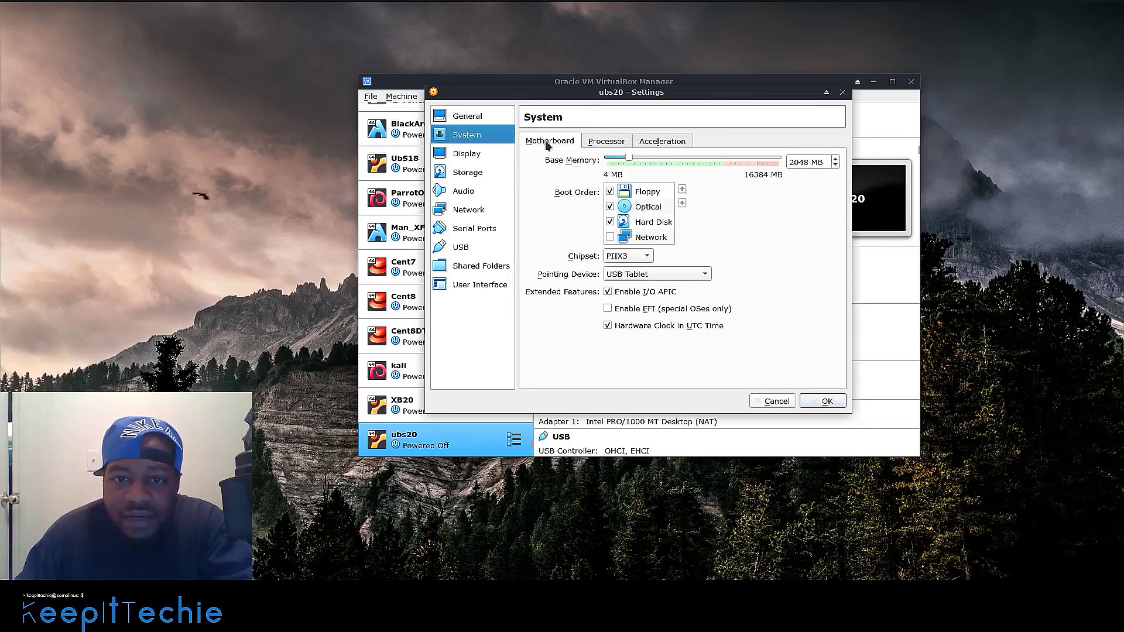
click(606, 144)
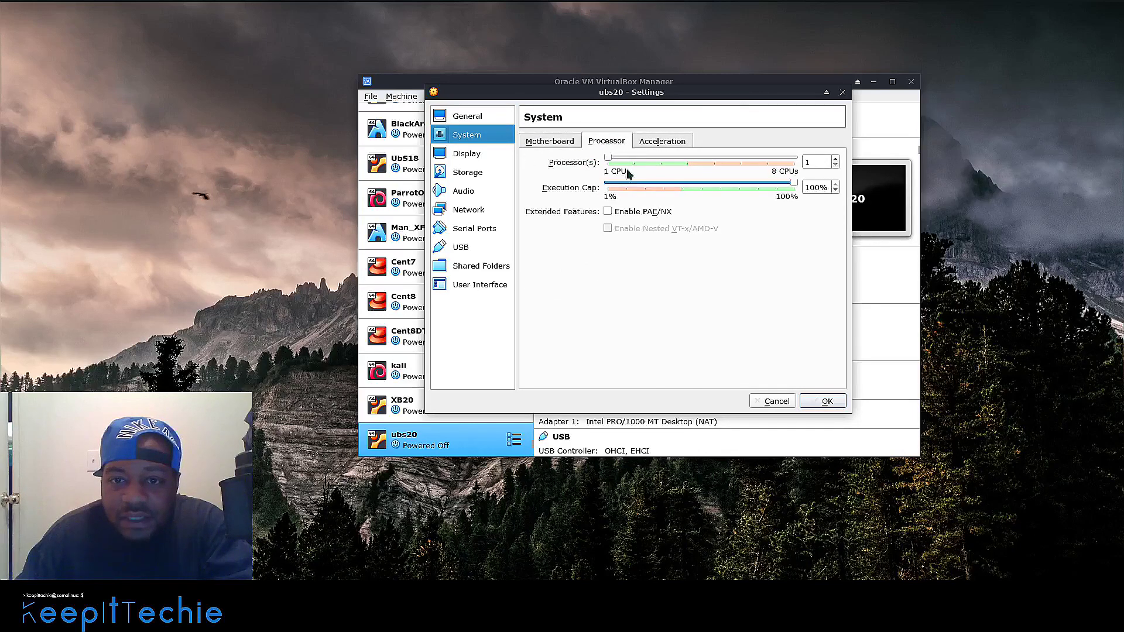
click(654, 146)
- Raise the display's video memory for ubs20 to the maximum of 128 MB
click(467, 155)
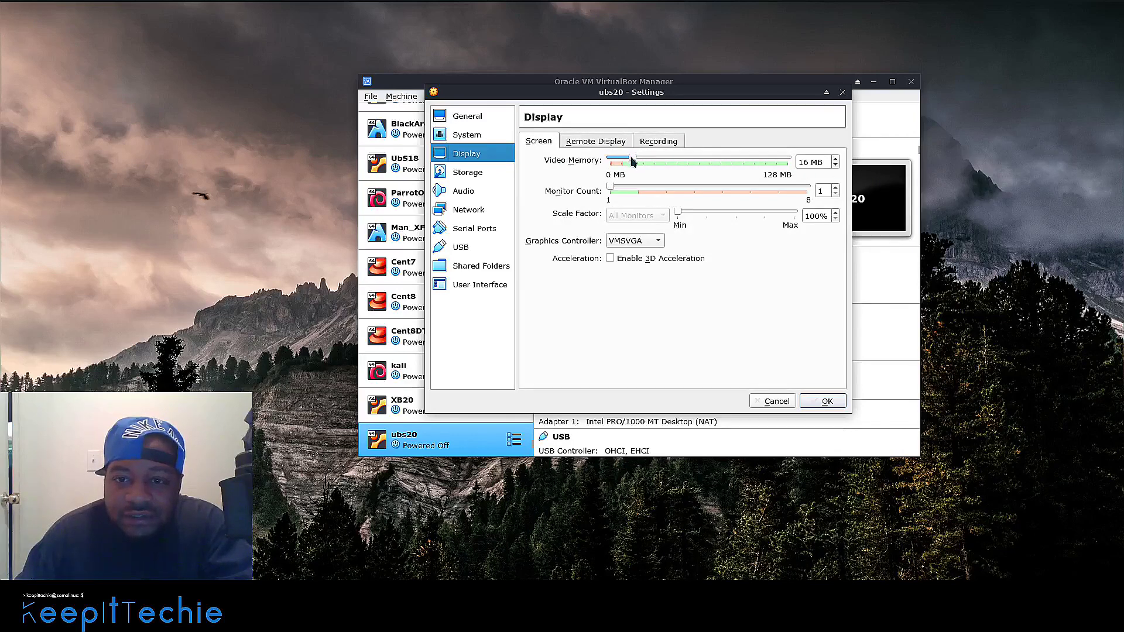
drag(632, 158, 796, 167)
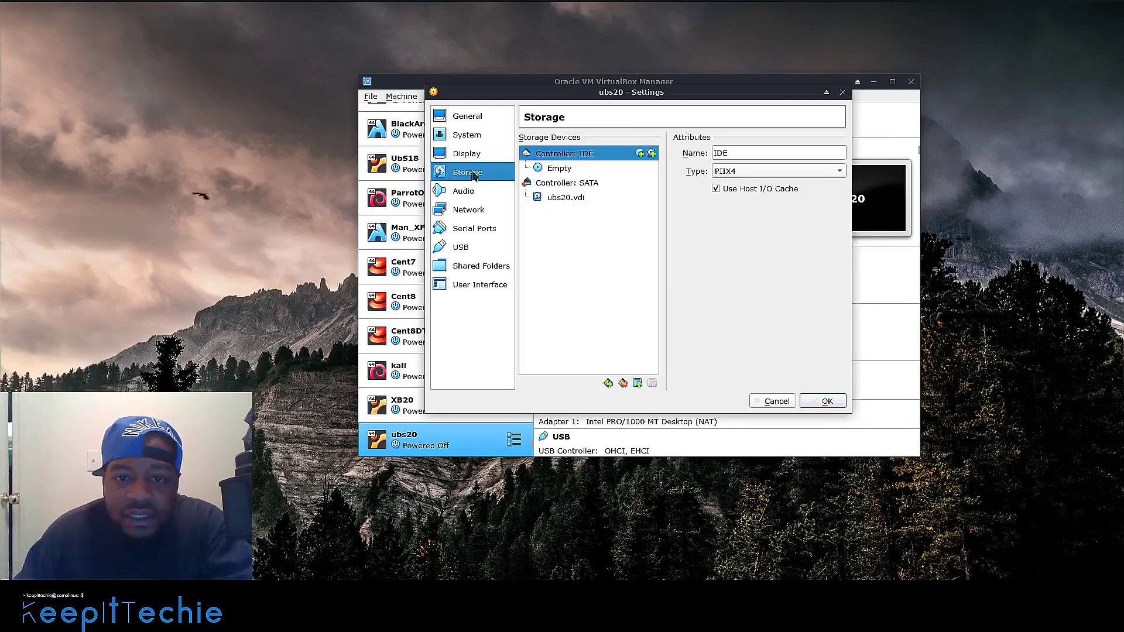
- Insert ubuntu-20.04-live-server-amd64.iso into the empty optical drive of the IDE controller and mark it as Live CD/DVD
click(562, 169)
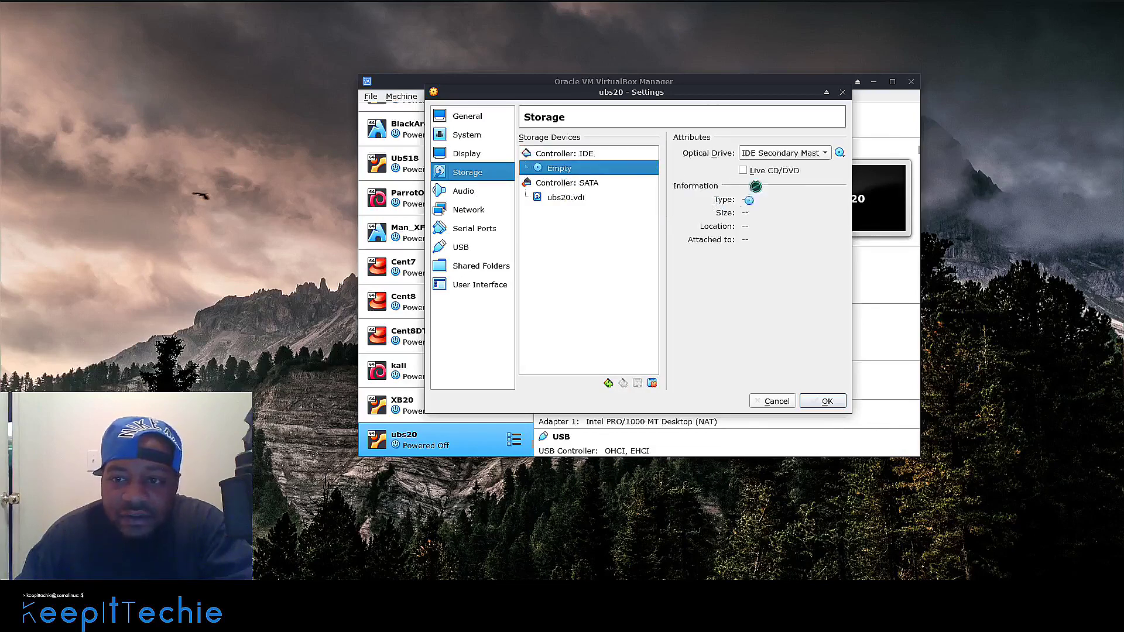
click(840, 153)
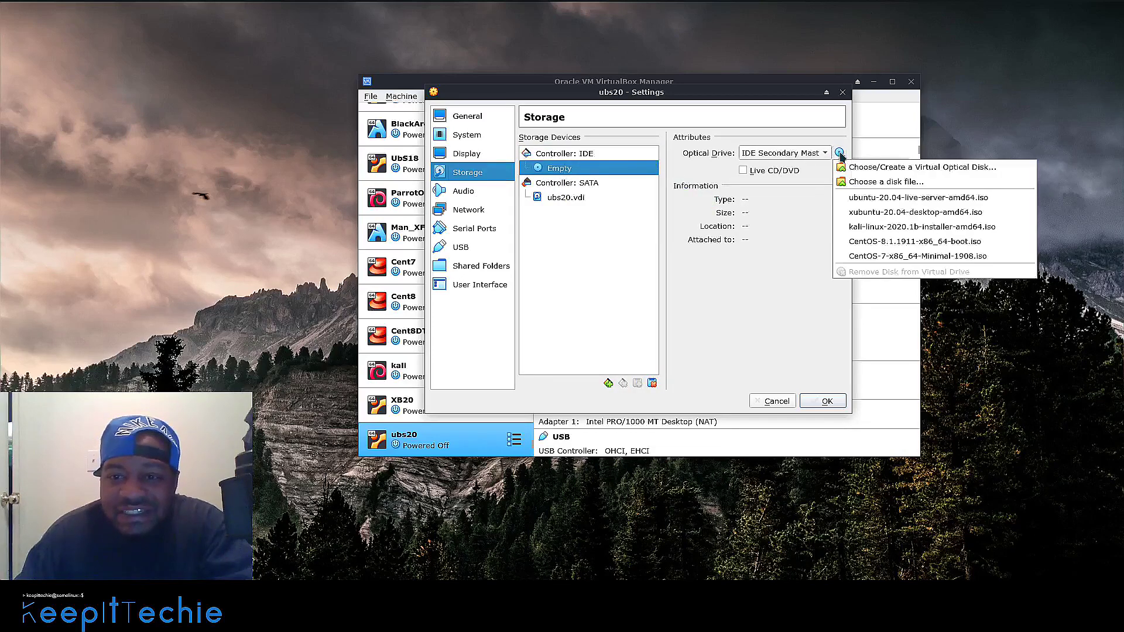
click(906, 199)
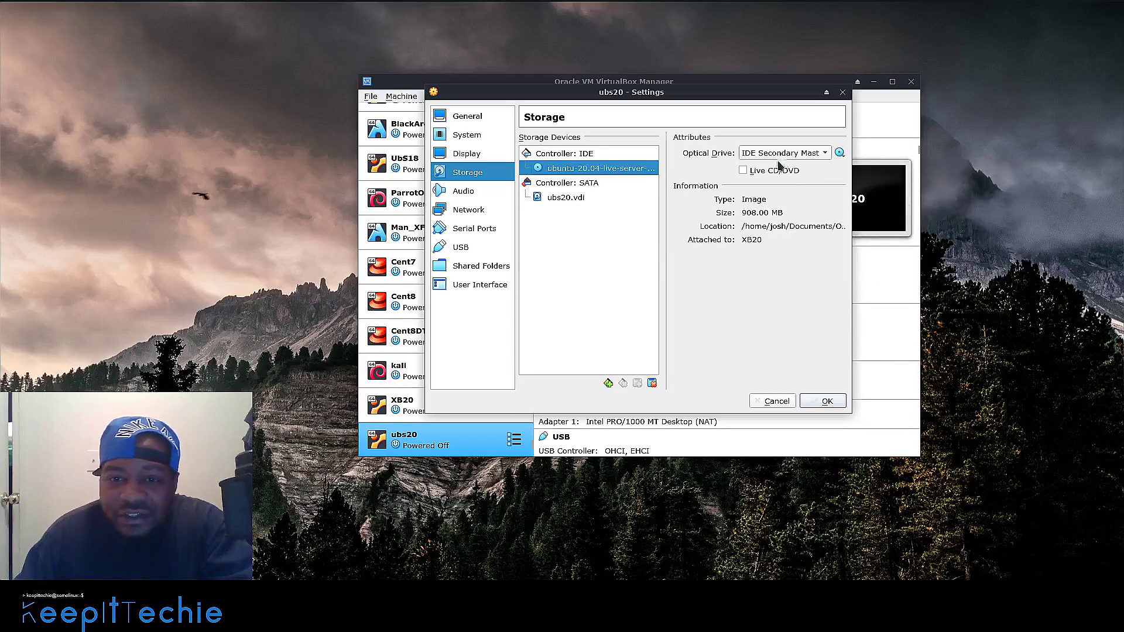
click(742, 170)
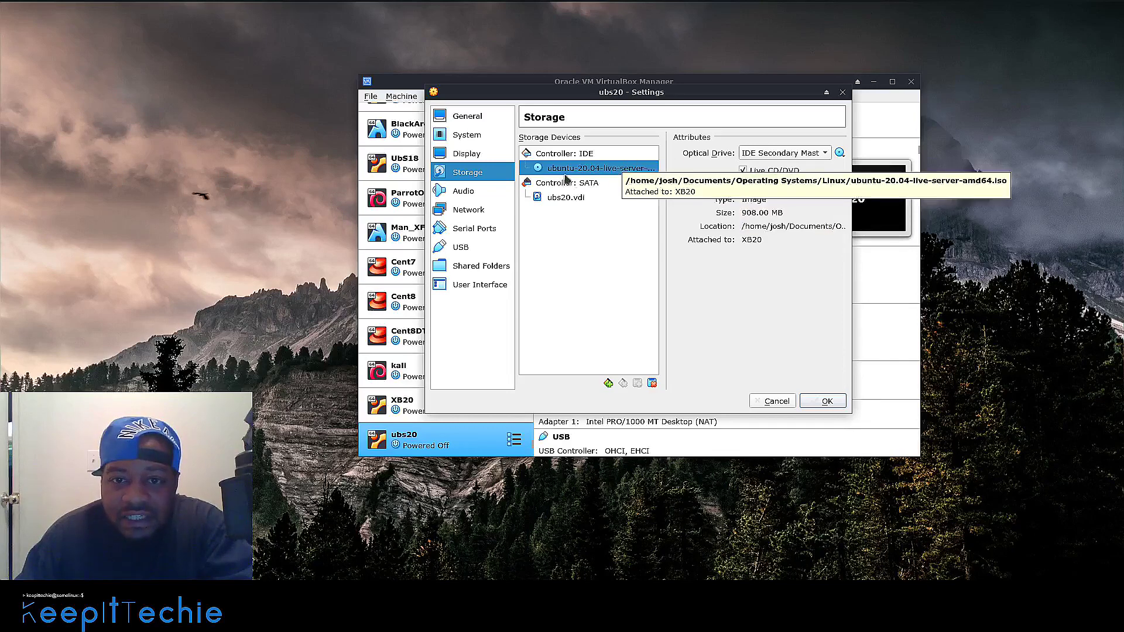
- Attach network Adapter 1 of ubs20 to a Bridged Adapter using the wlp0s20u4 interface and save the machine's settings
click(463, 193)
click(467, 211)
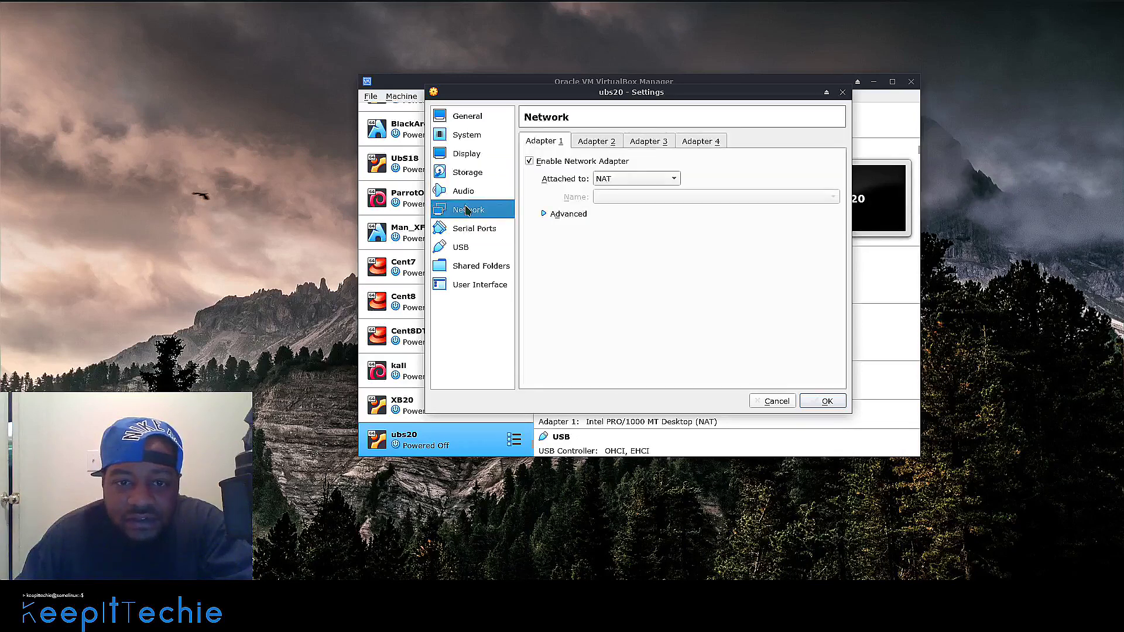
click(650, 181)
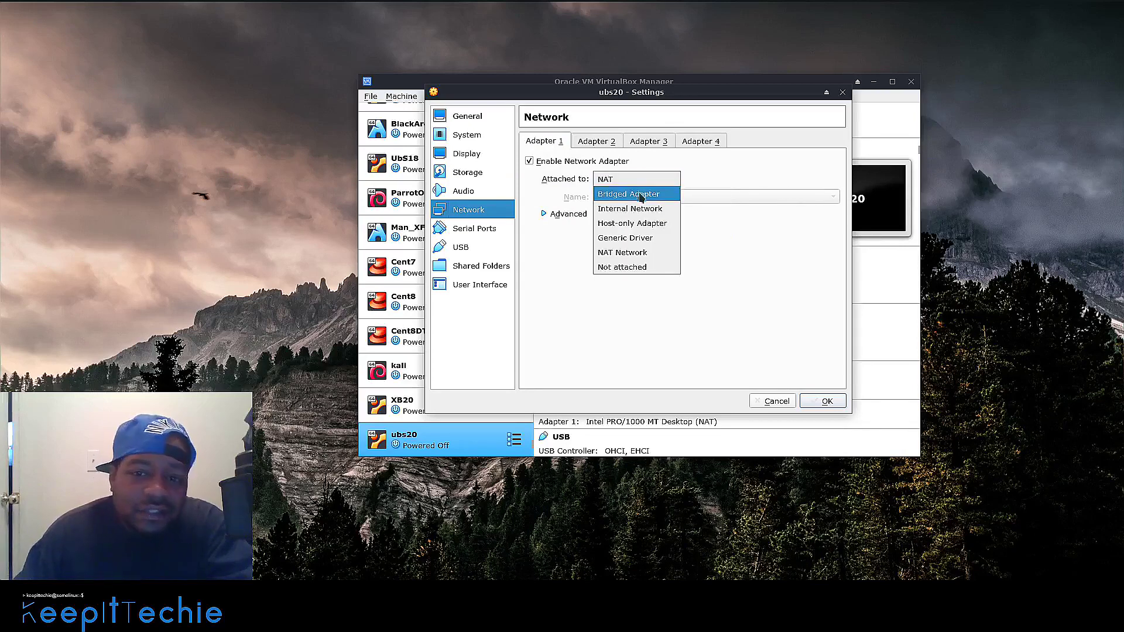
click(639, 195)
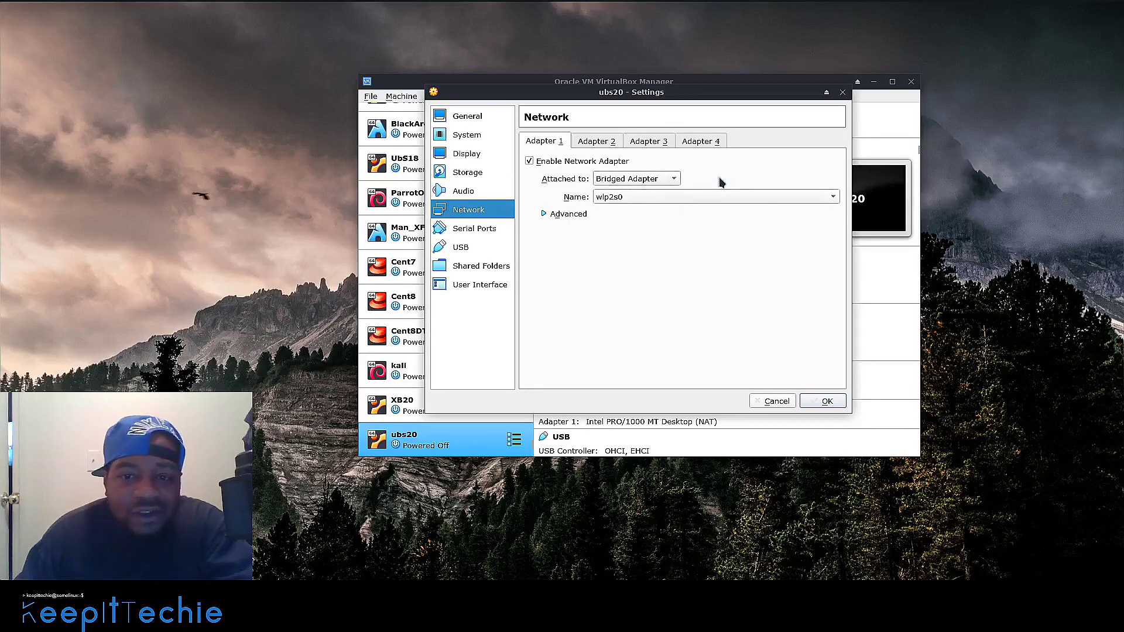
click(787, 194)
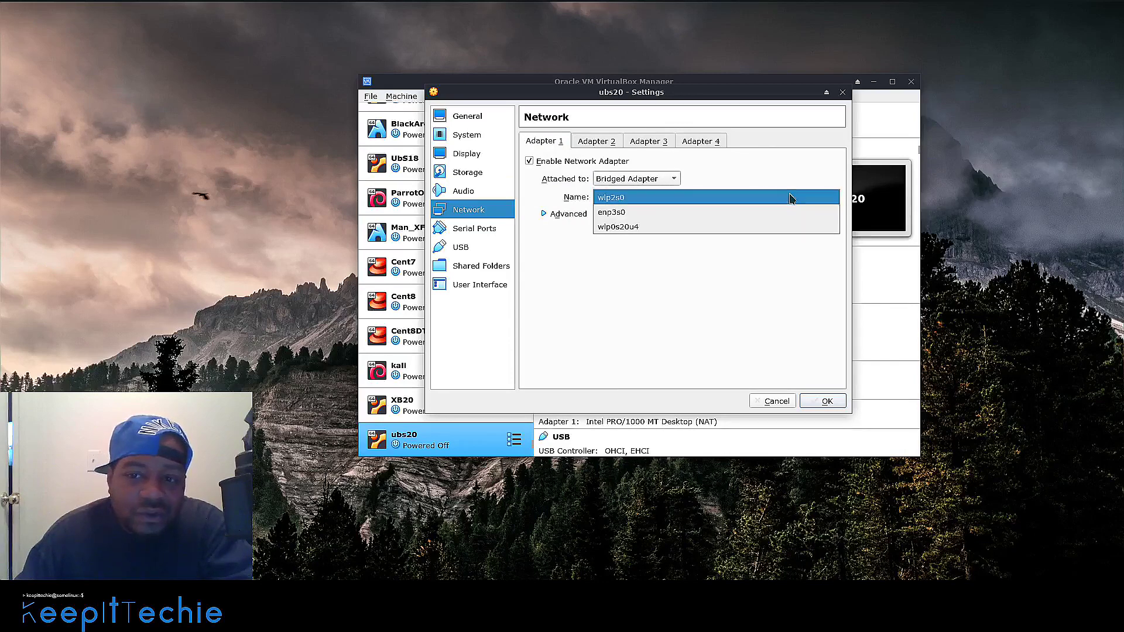
click(758, 227)
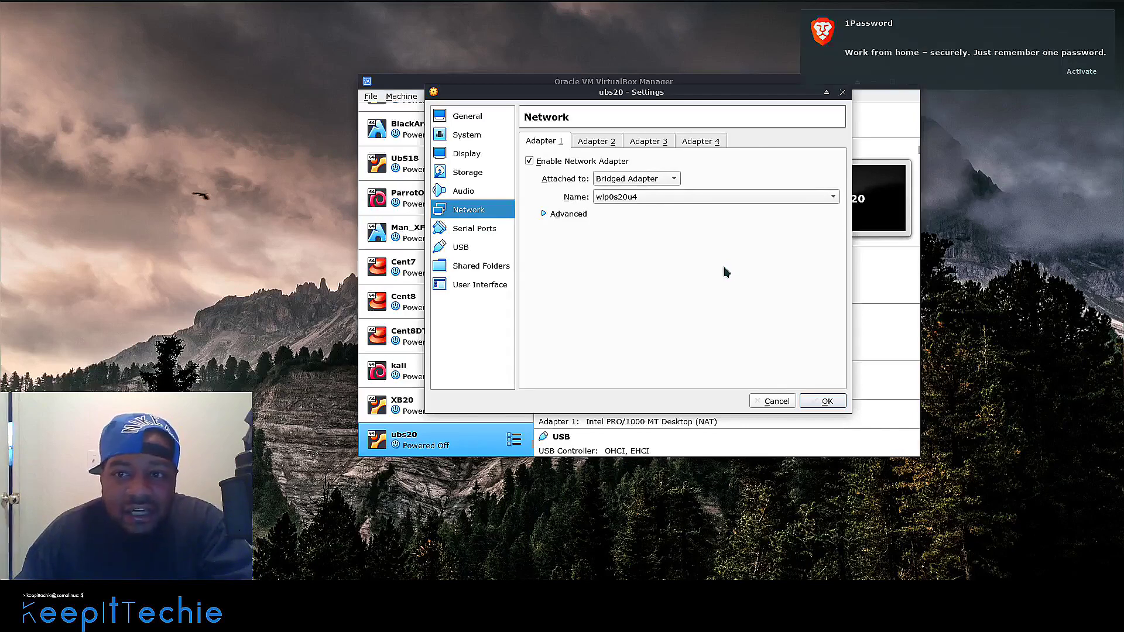
click(825, 401)
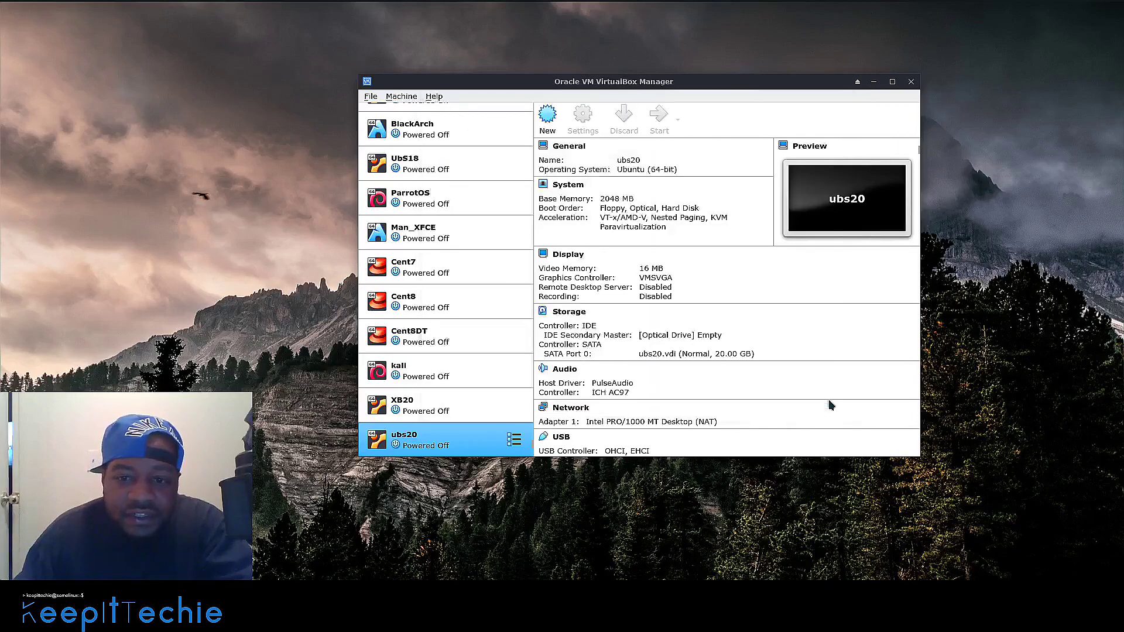
- Start the ubs20 virtual machine and move its running window closer to the middle of the desktop
right_click(438, 447)
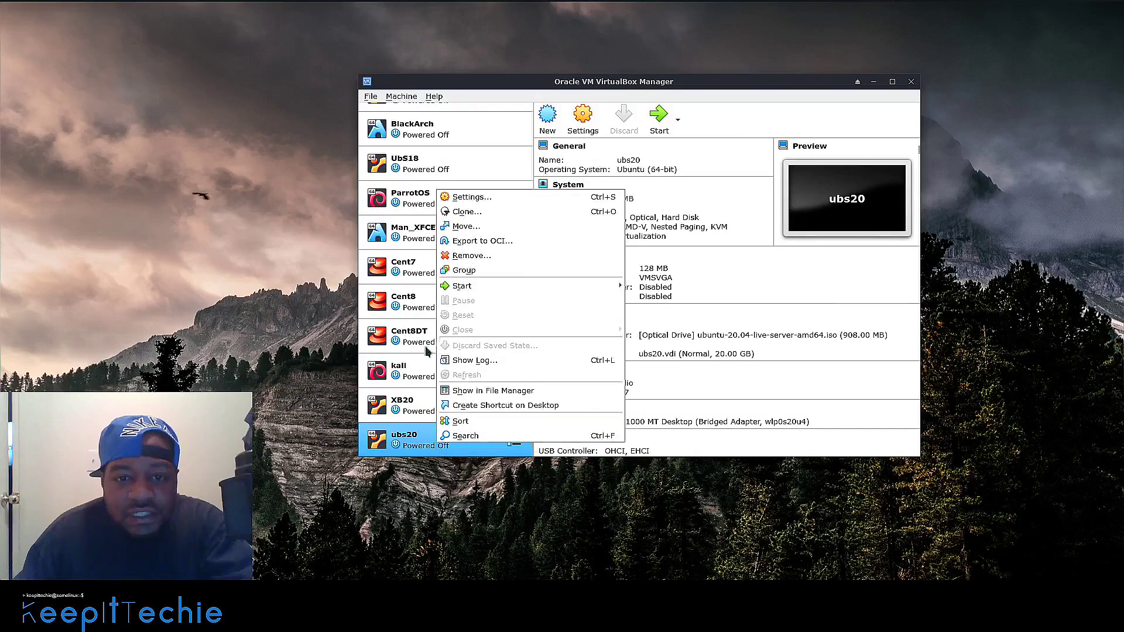
click(420, 439)
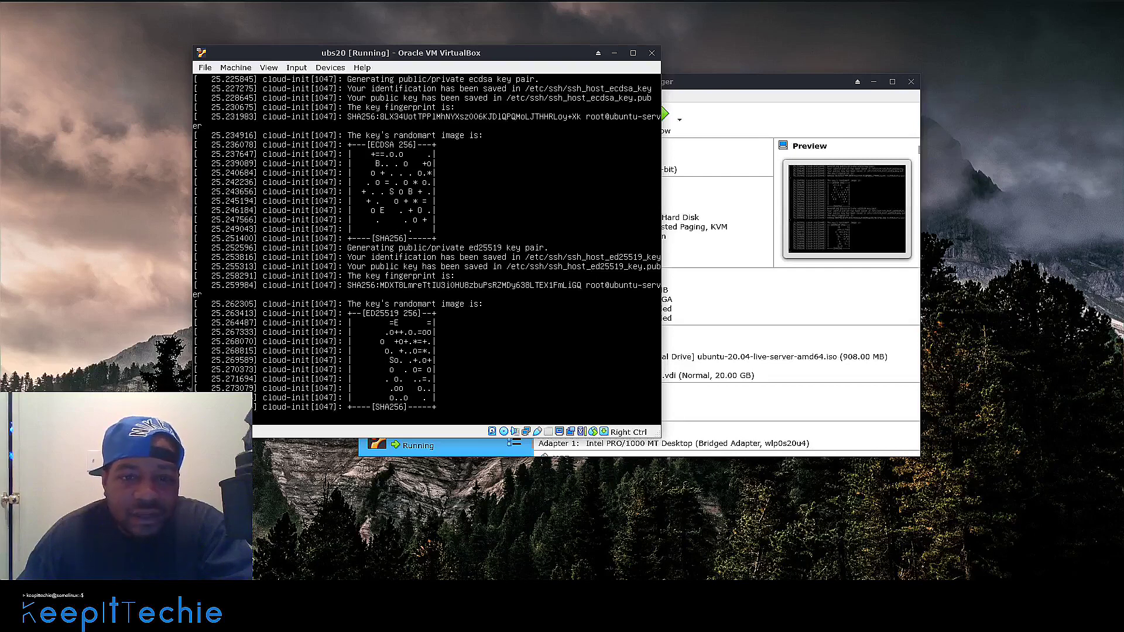
drag(435, 56, 560, 73)
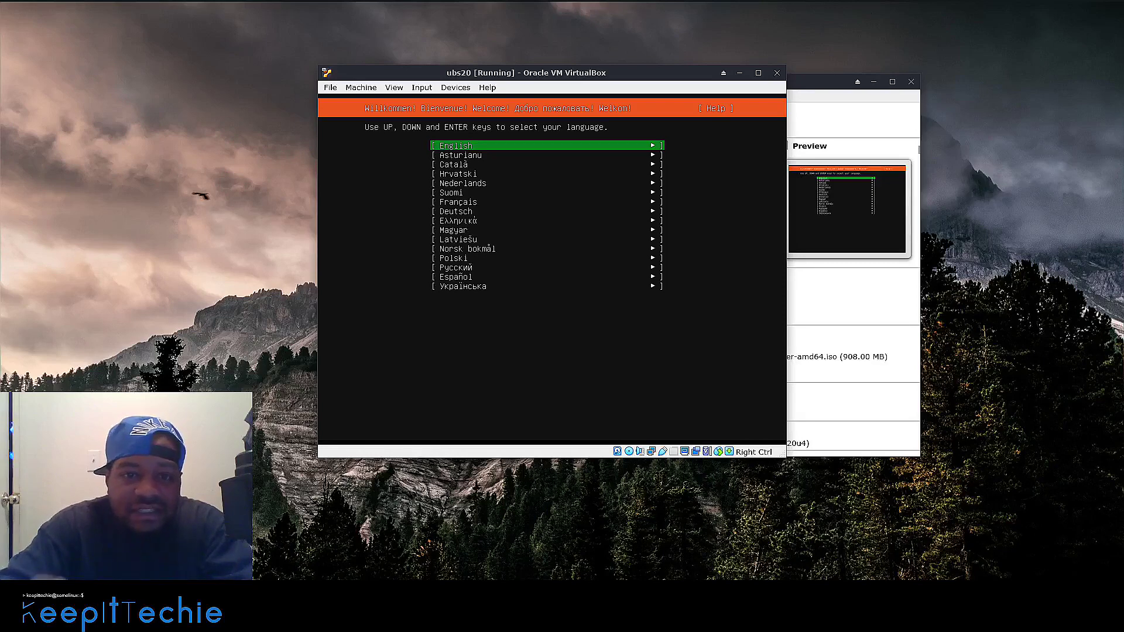
- Choose English as the installer language and accept English (US) as the keyboard layout and variant
key(Down)
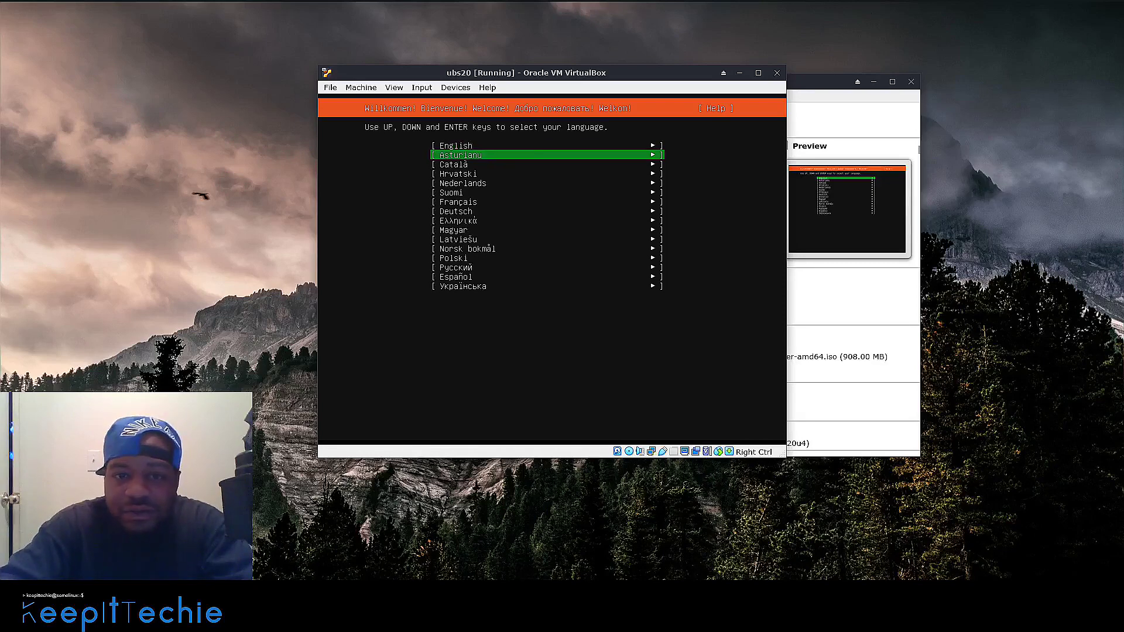
key(Up)
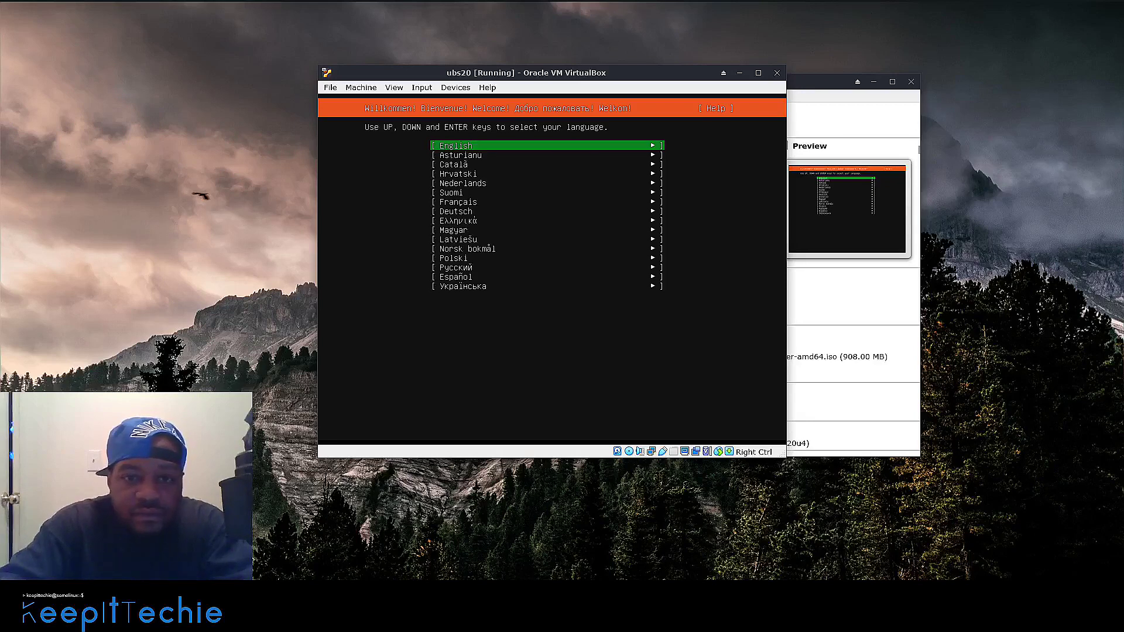
key(Return)
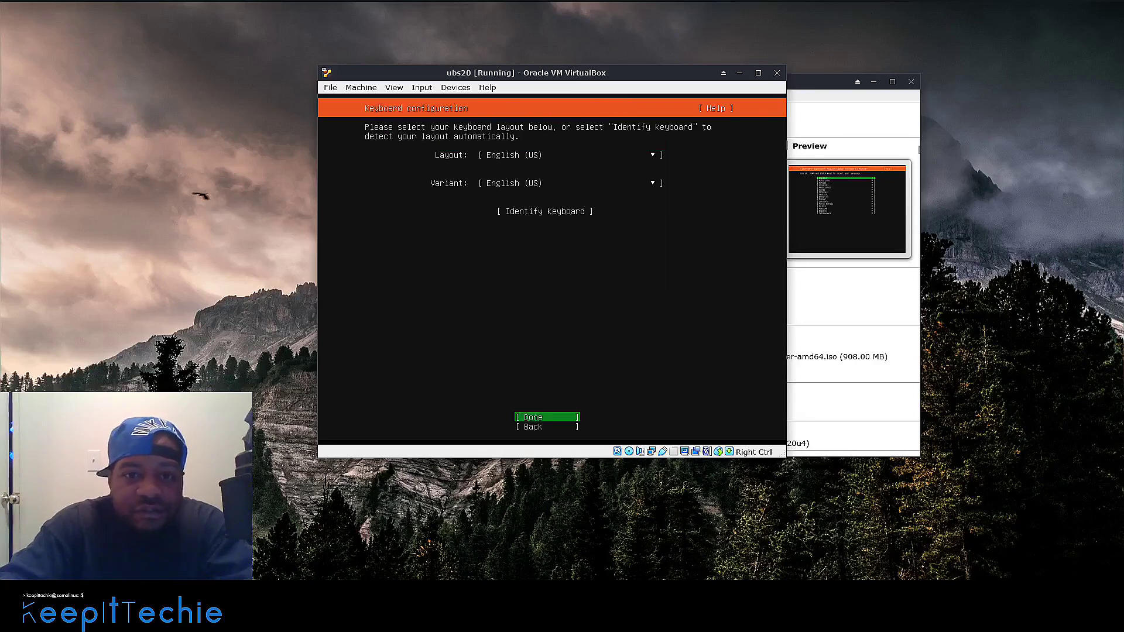
key(Down)
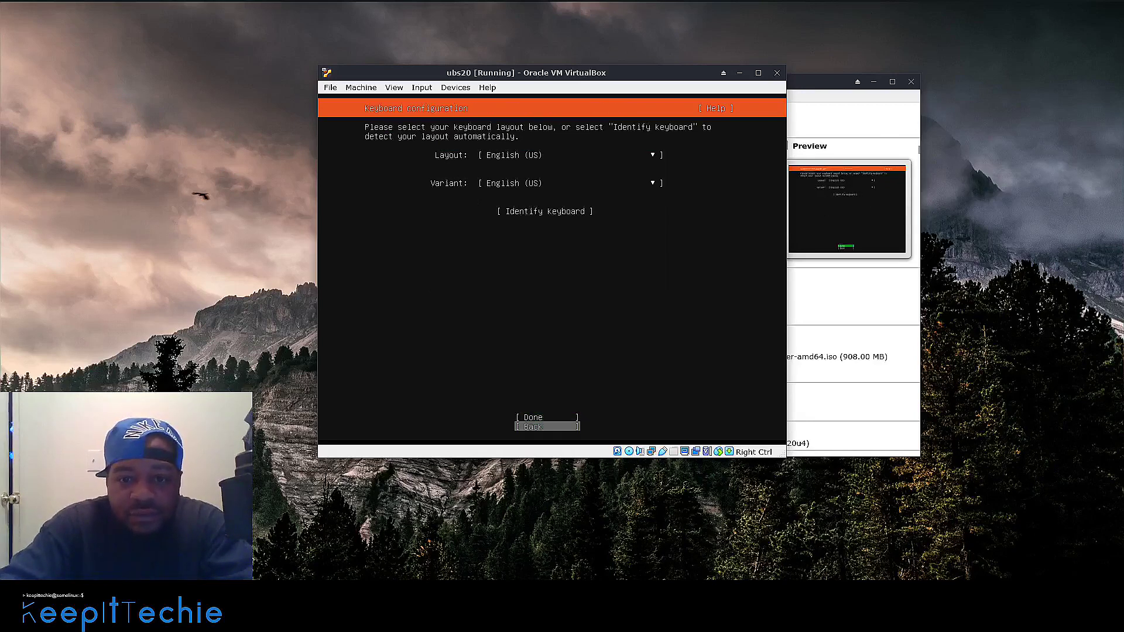
key(Up)
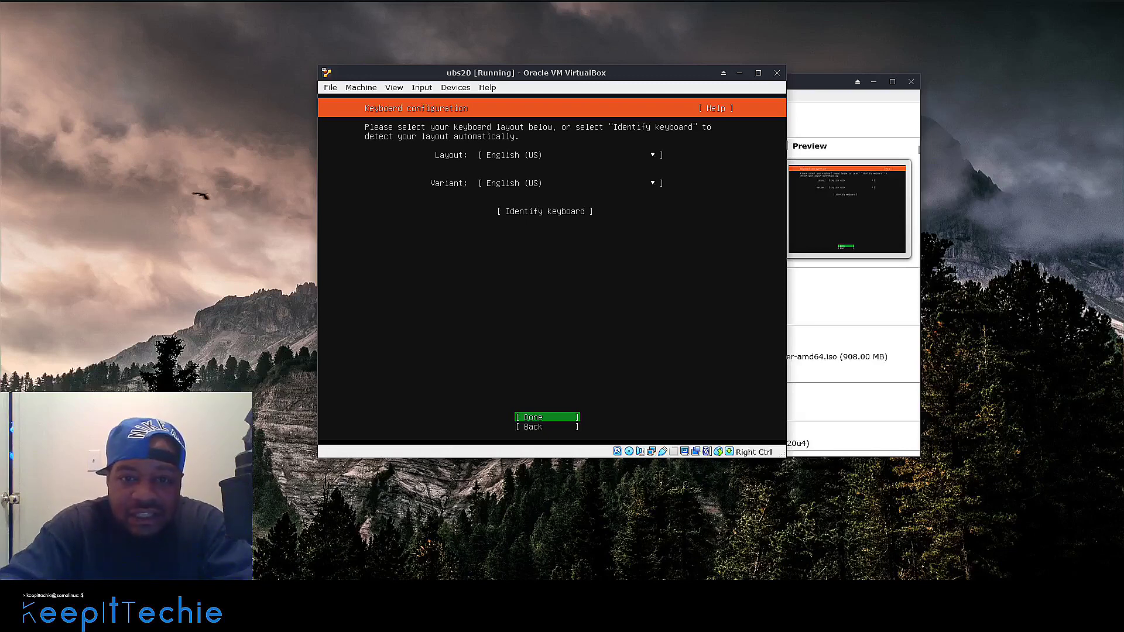
key(Return)
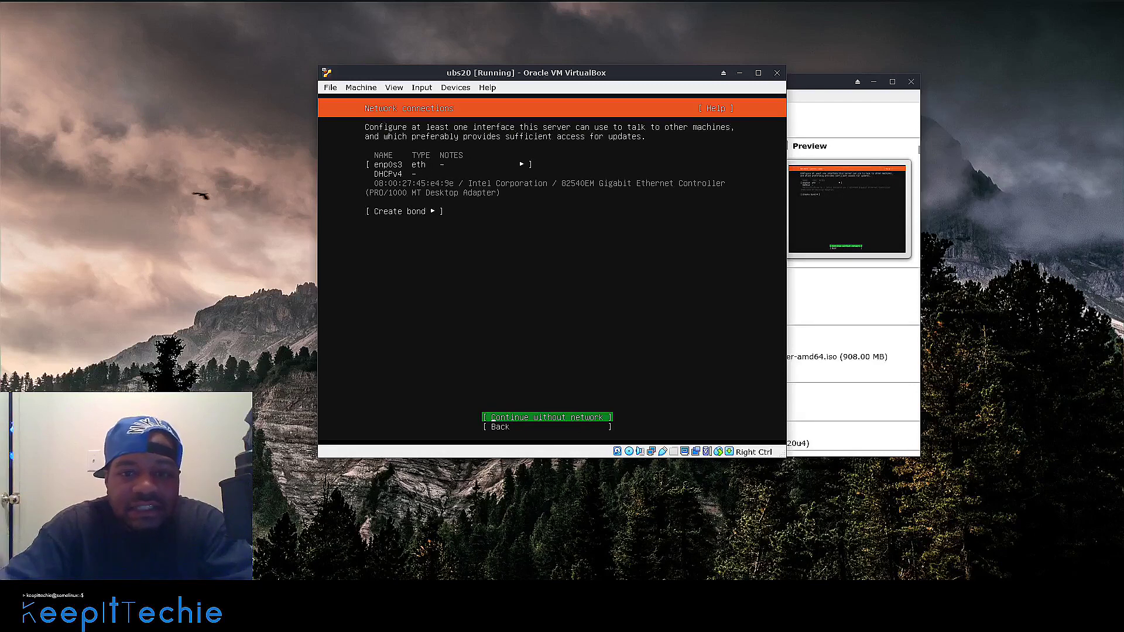
- Select the enp0s3 Ethernet interface in the installer's network connections
key(Up)
key(Up)
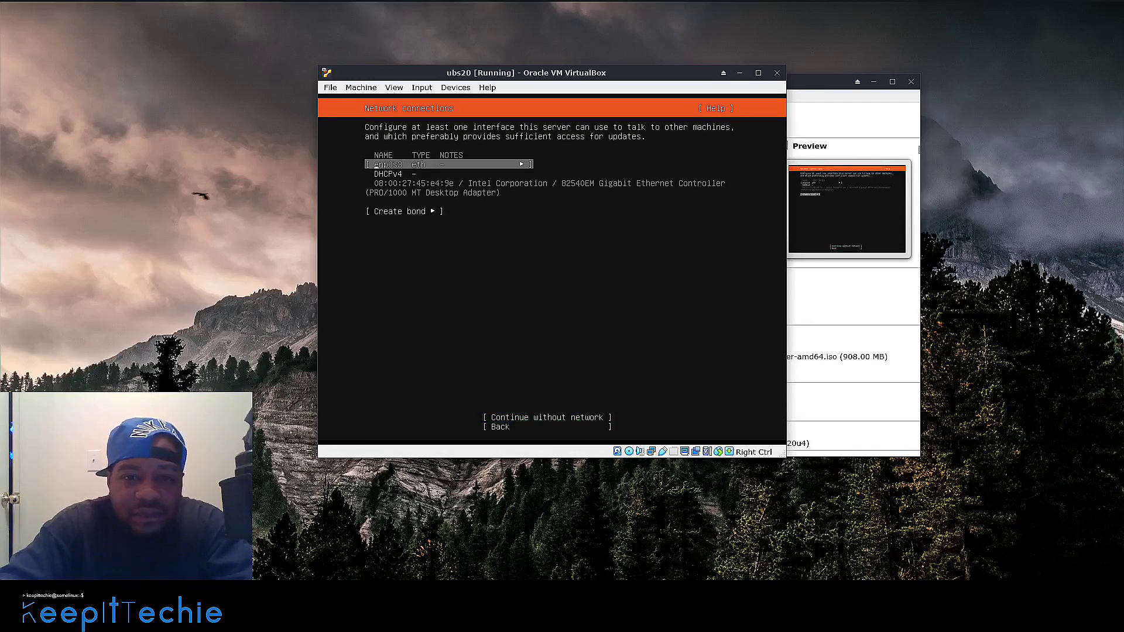